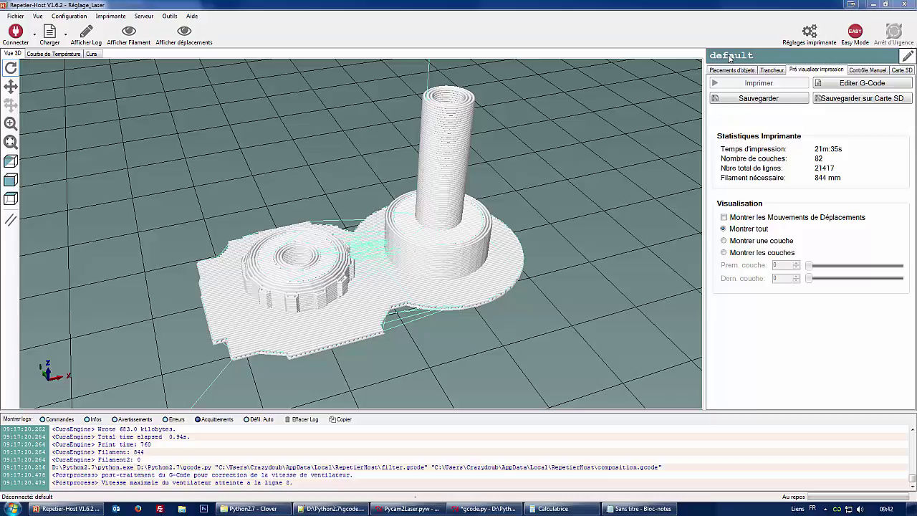
Switch from the Repetier-Host preview to the gcode.py editor and select all its code
left_click(111, 16)
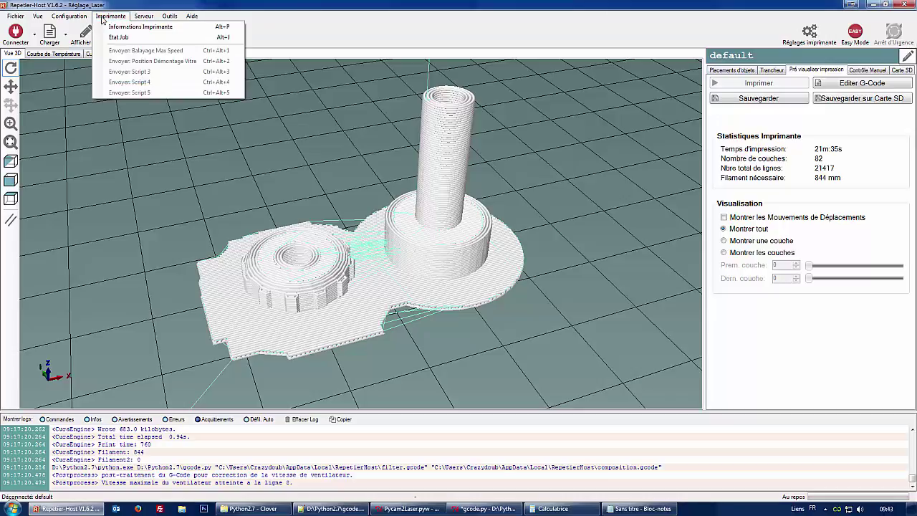
left_click(426, 509)
left_click(484, 509)
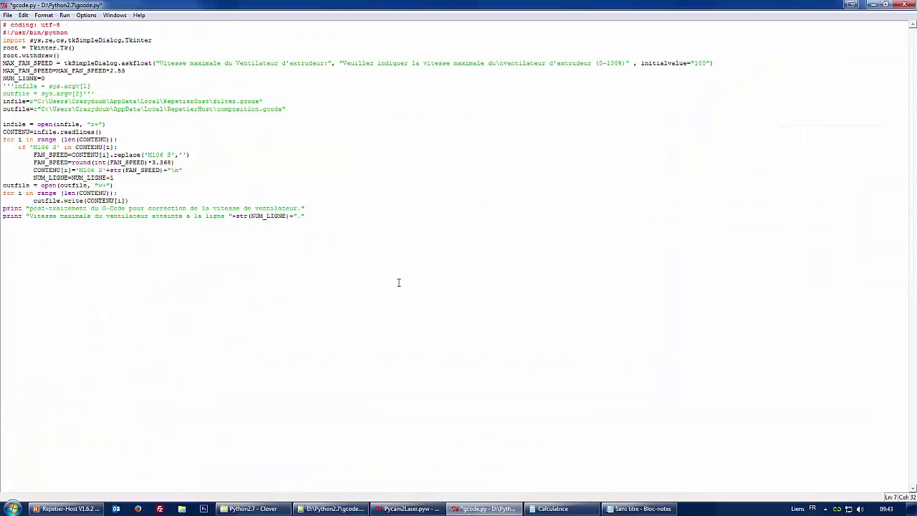
key("ctrl+a")
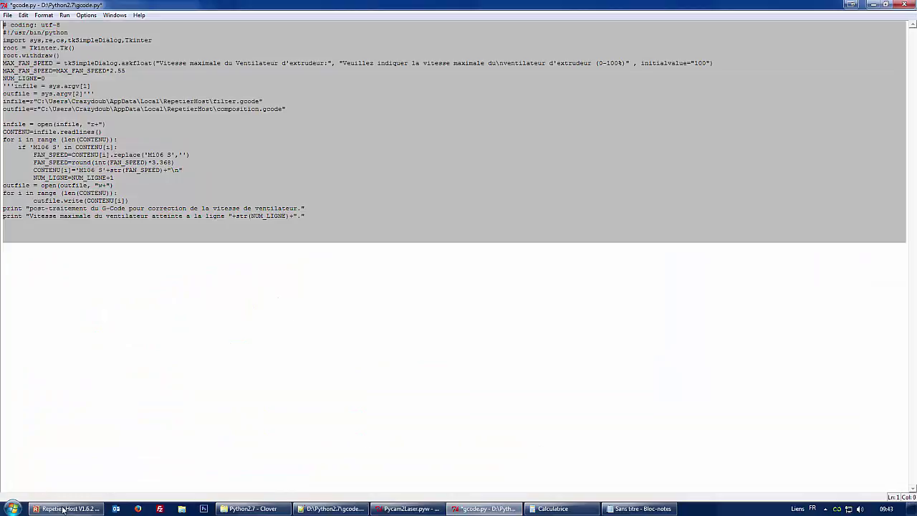
Open Repetier-Host's printer settings on the Avancé tab showing the post-slicing filter command
left_click(63, 510)
left_click(69, 15)
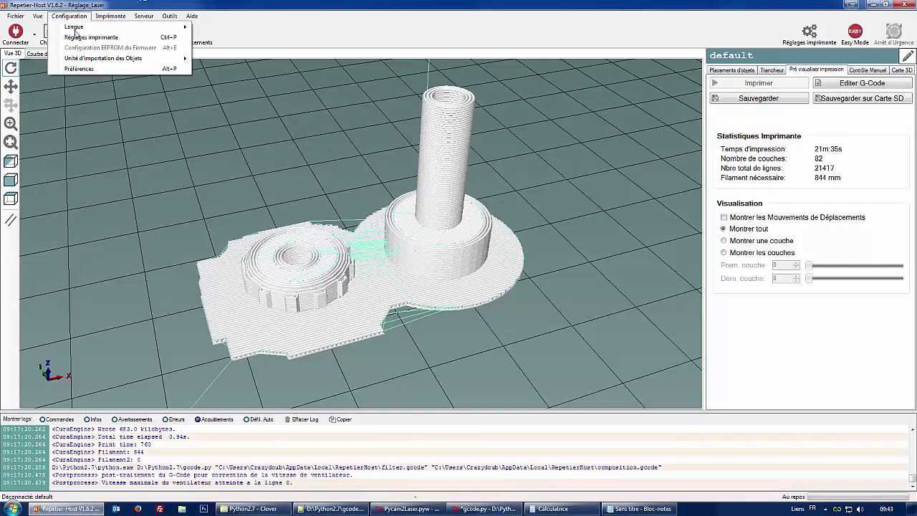
left_click(93, 38)
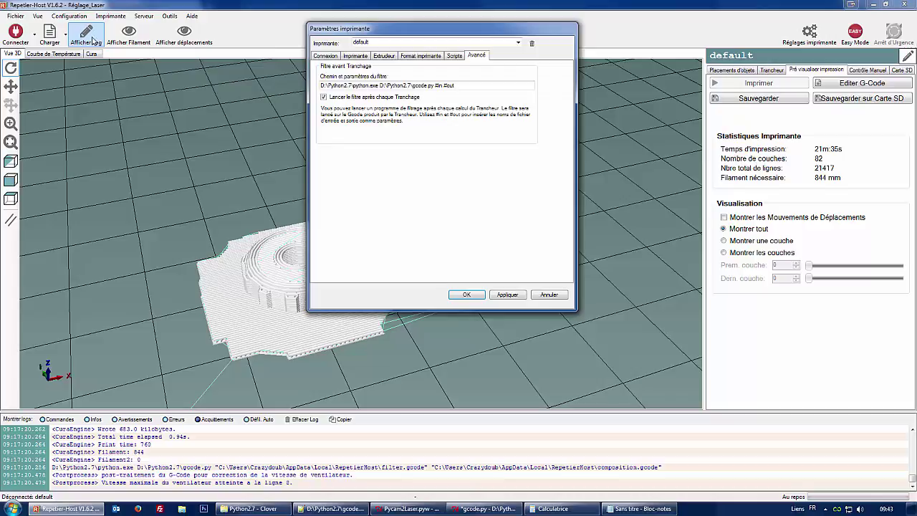
left_click(325, 56)
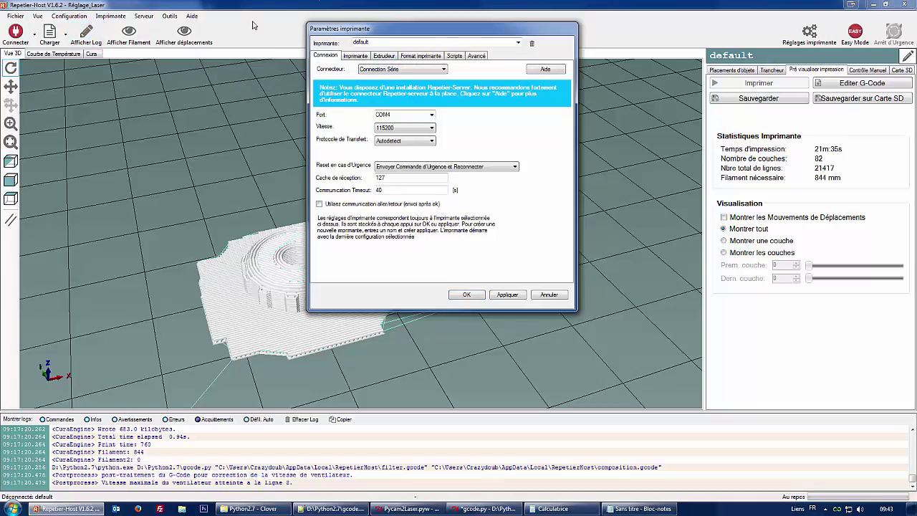
left_click(474, 55)
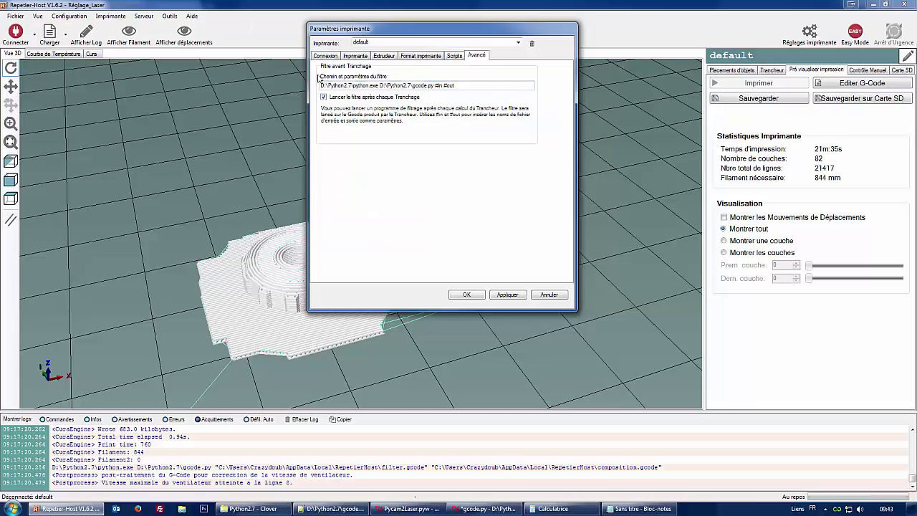
Highlight the gcode.py path and #in #out placeholders in the filter command, then show the Python2.7 folder
mouse_move(320, 85)
left_mouse_down()
mouse_move(485, 84)
mouse_move(321, 86)
mouse_move(368, 86)
left_mouse_up()
left_click(491, 84)
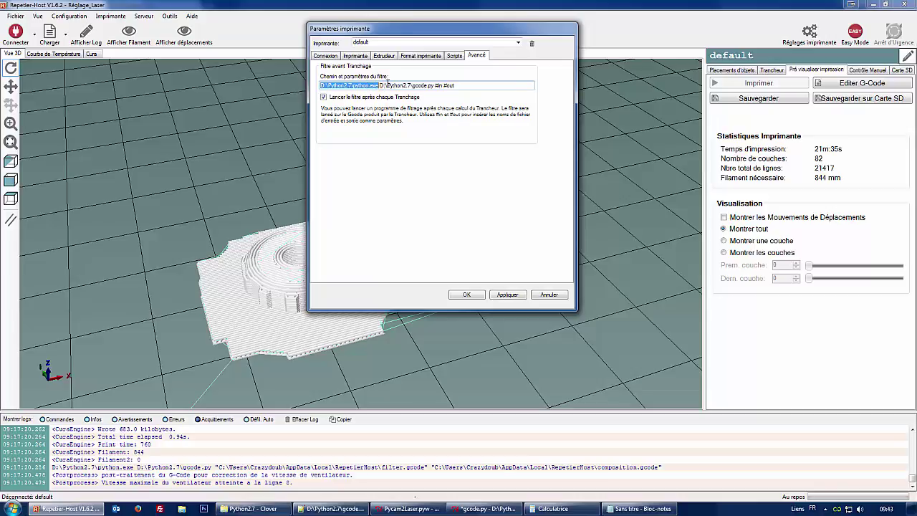
left_click(382, 85)
left_click_drag(382, 85, 434, 87)
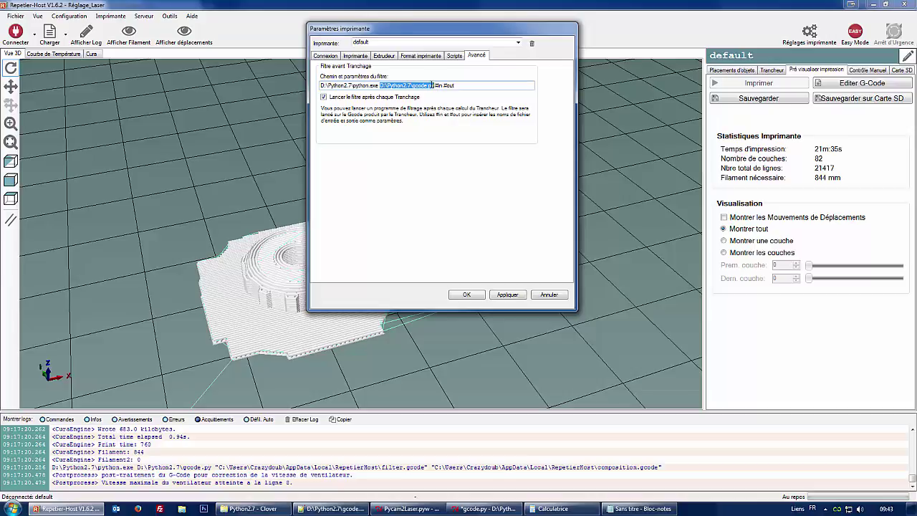
left_click_drag(435, 86, 444, 86)
left_click_drag(454, 85, 435, 82)
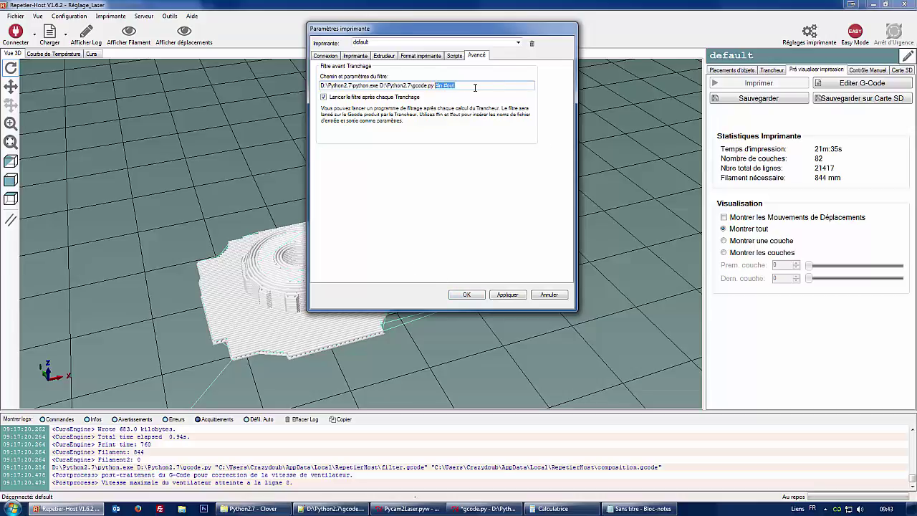
left_click_drag(505, 85, 297, 78)
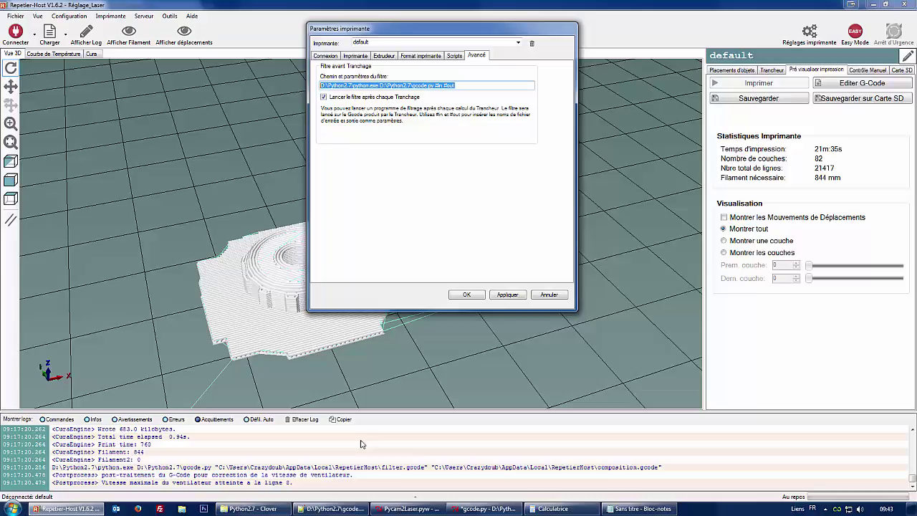
left_click(251, 508)
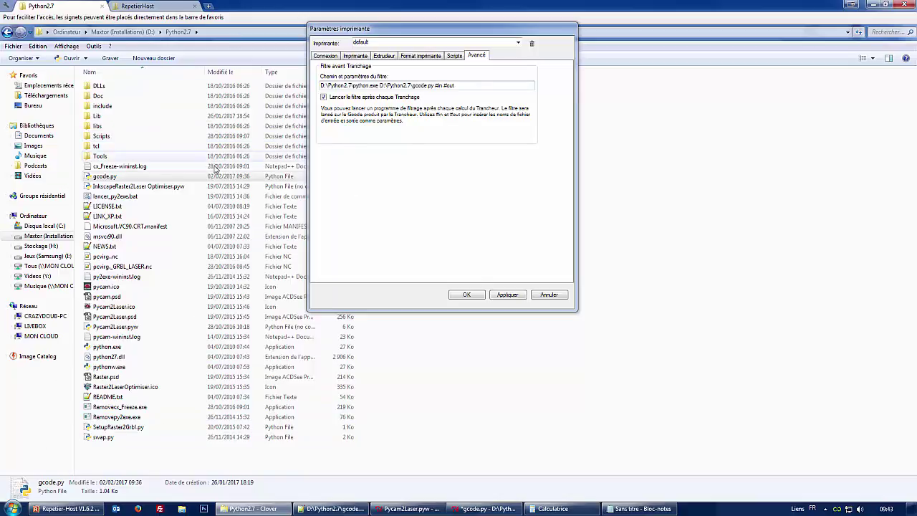
Deselect gcode.py in the Python2.7 folder and bring up gcode.py in Notepad++
left_click(599, 240)
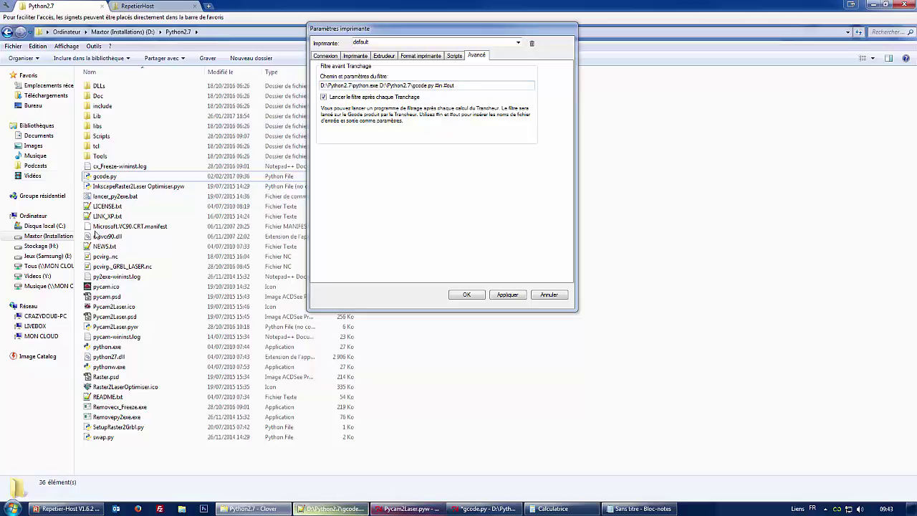
left_click(333, 509)
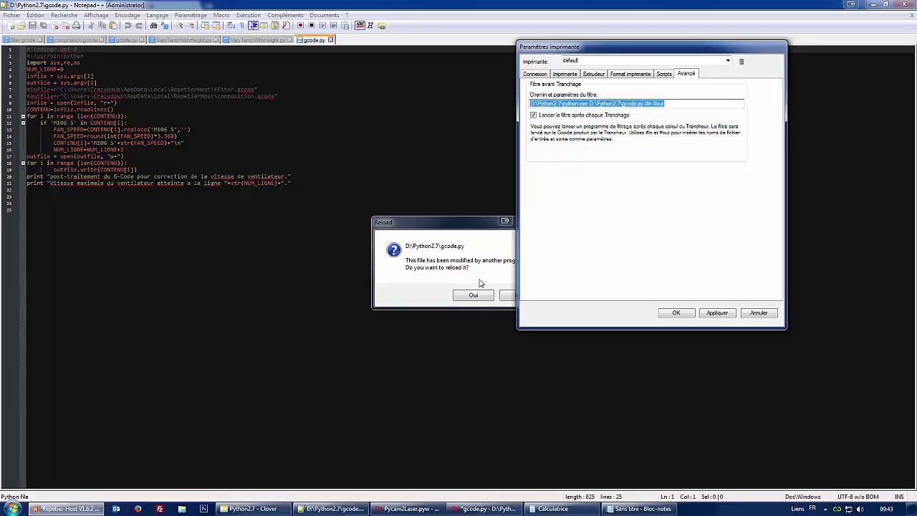
Reload the changed gcode.py and composition.gcode, and point out the filter.gcode input path
left_click(474, 295)
left_click(484, 297)
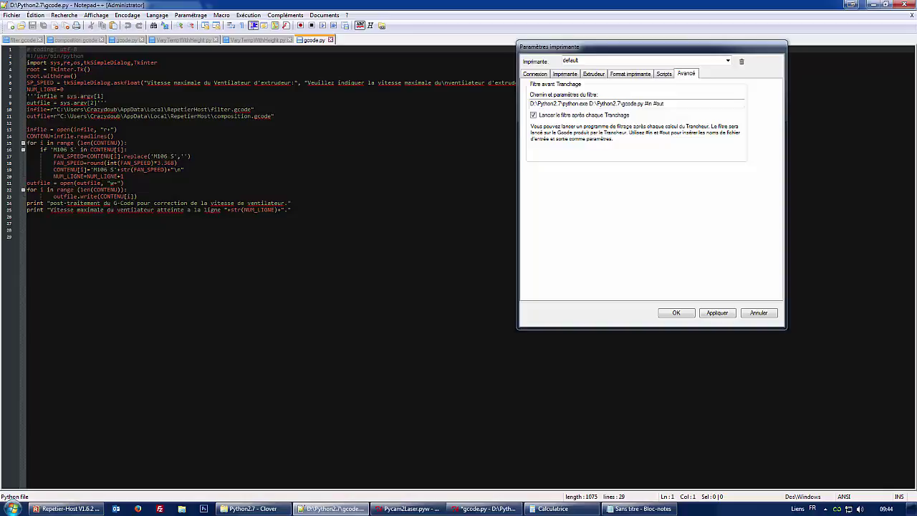
left_click(112, 170)
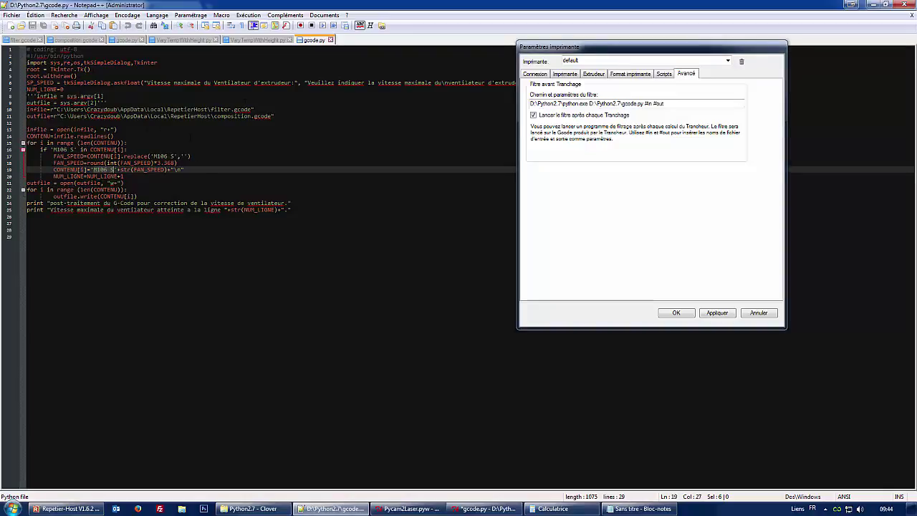
left_click_drag(252, 109, 209, 109)
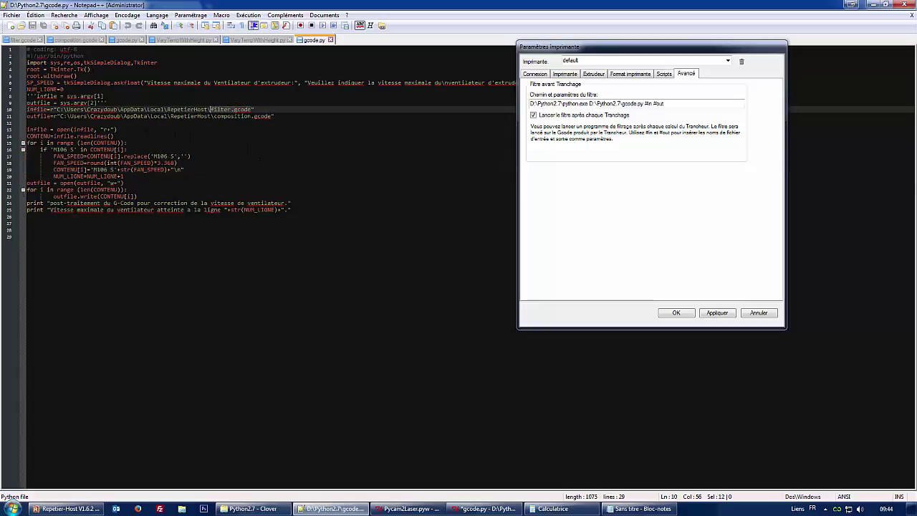
Highlight the M106 S search and *3.368 scaling lines, select the whole script, and confirm printer settings
left_click_drag(153, 156, 175, 156)
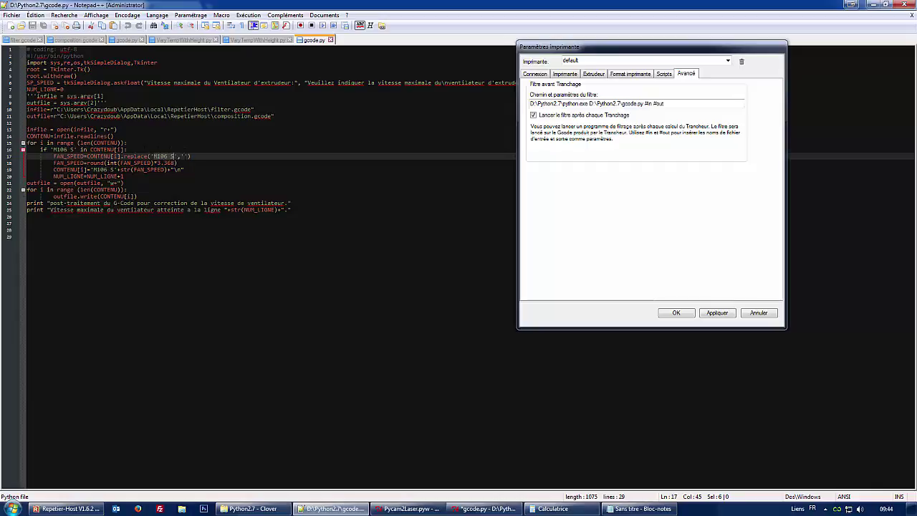
left_click_drag(153, 163, 176, 163)
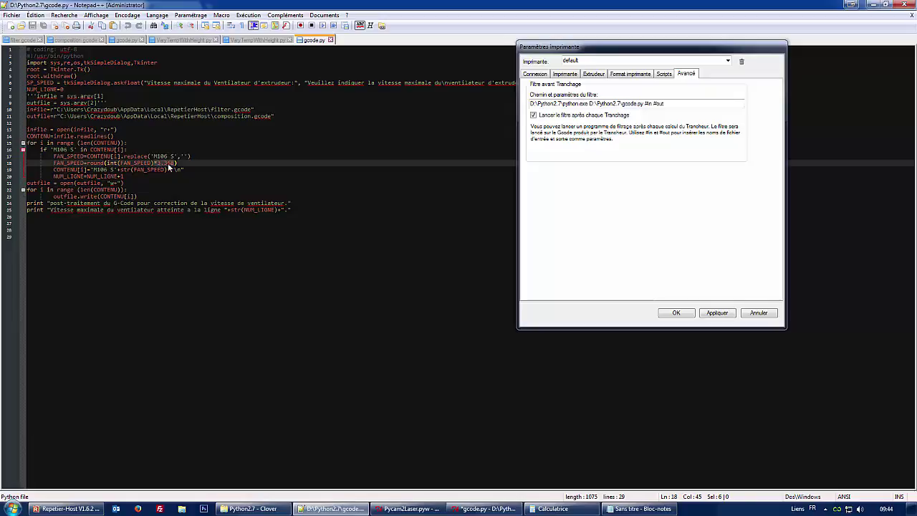
left_click_drag(176, 163, 151, 156)
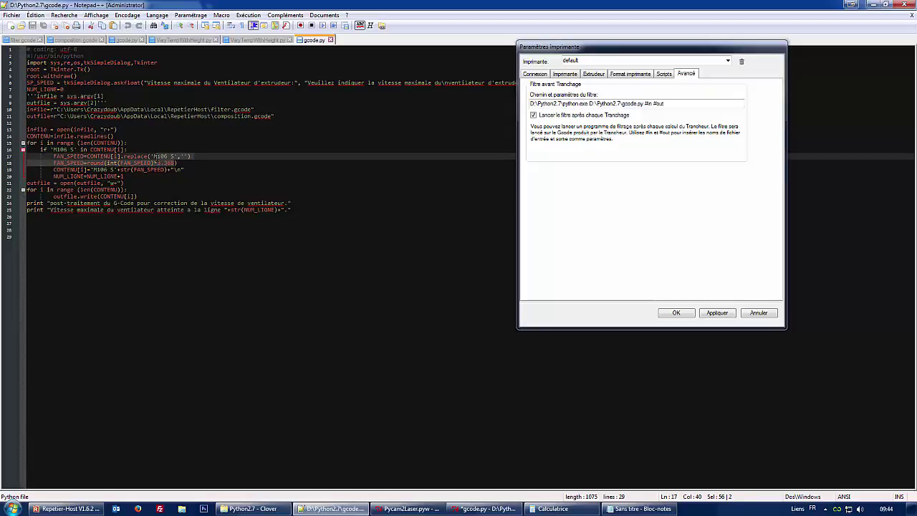
left_click(156, 162)
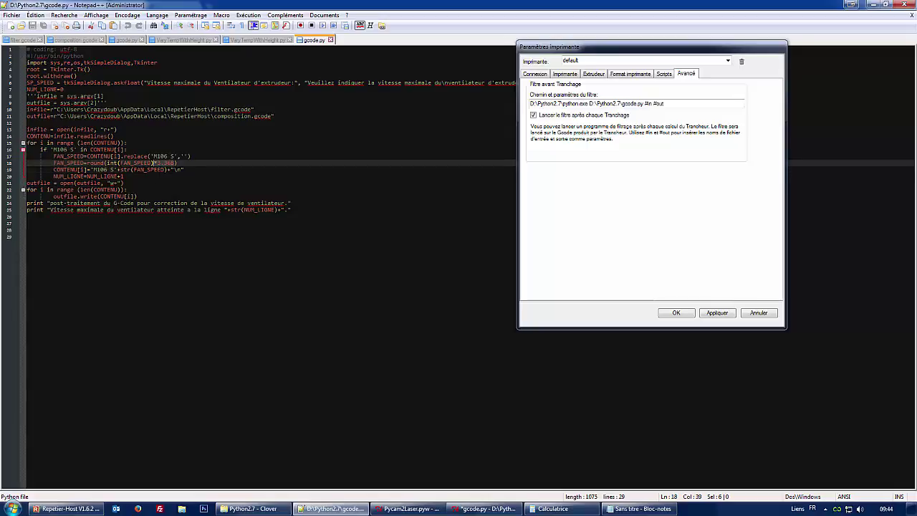
left_click(113, 170)
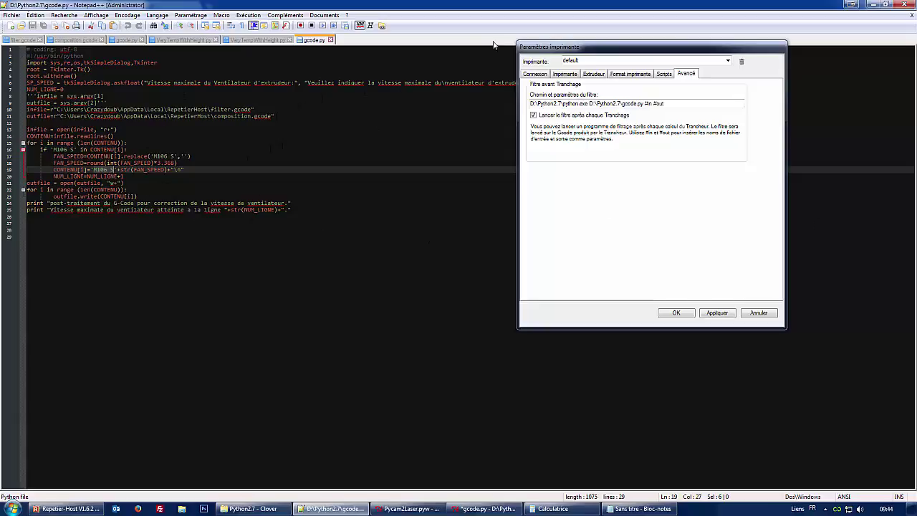
left_click_drag(29, 222, 28, 47)
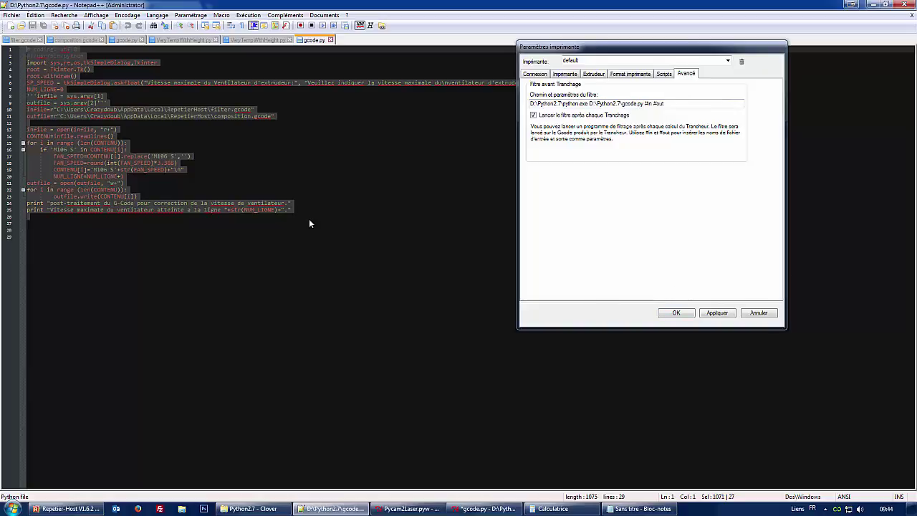
left_click(677, 320)
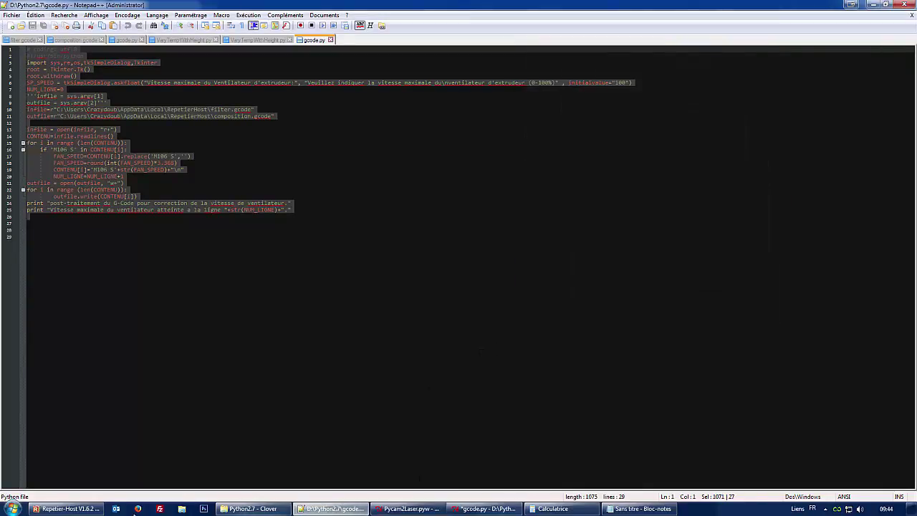
Reslice the models with CuraEngine, entering 56 as the filter's maximum fan speed
left_click(68, 509)
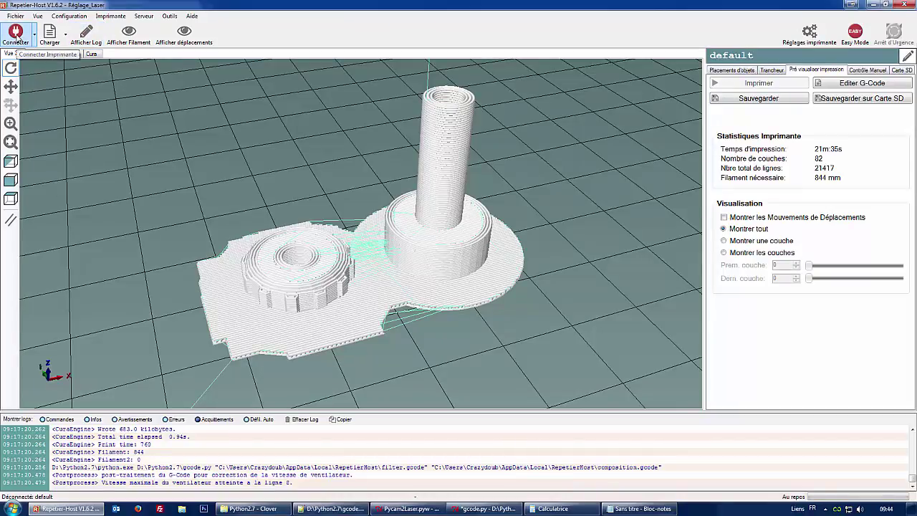
left_click(775, 71)
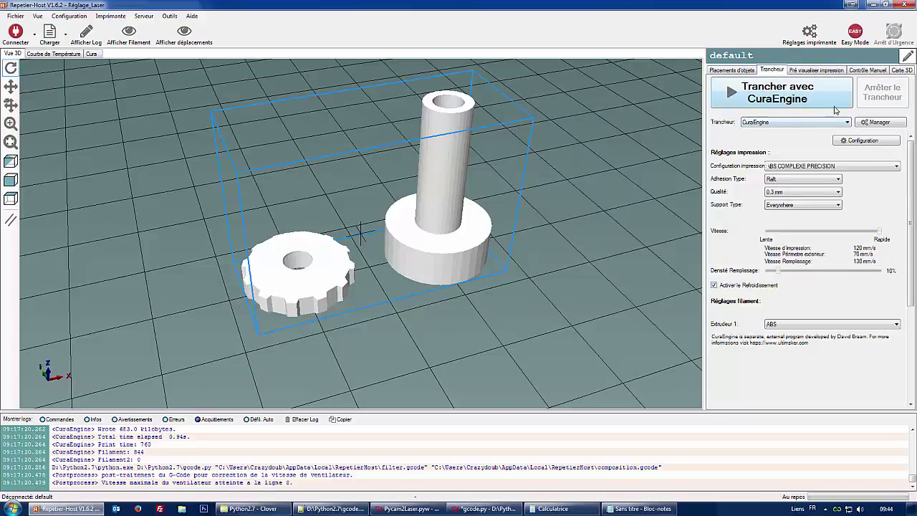
left_click(774, 98)
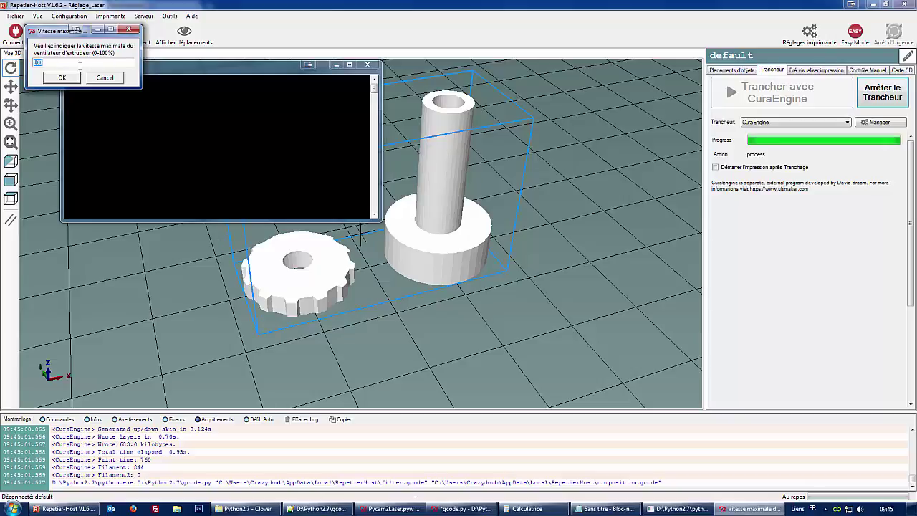
type("56")
left_click(62, 79)
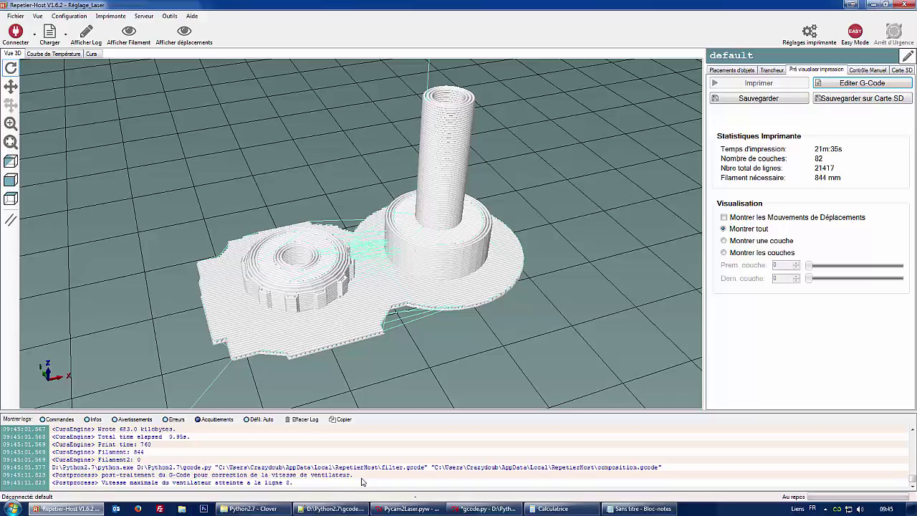
left_click_drag(204, 474, 79, 466)
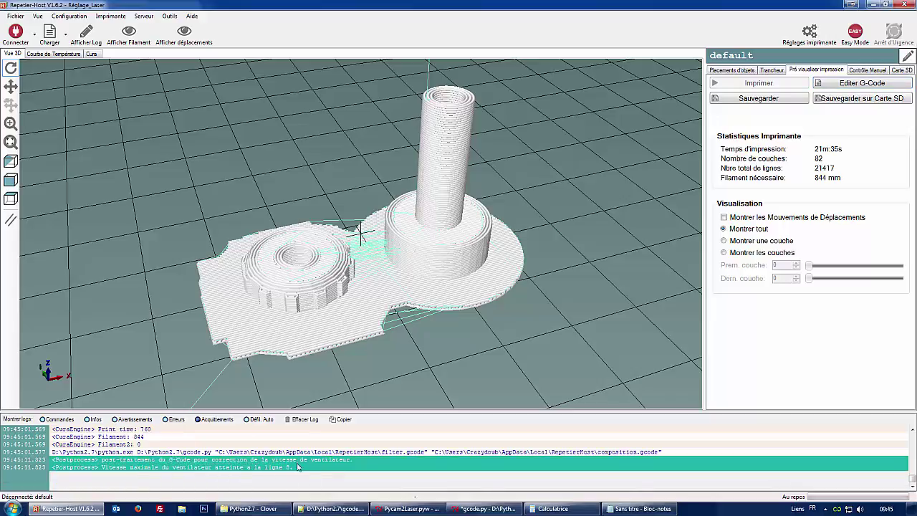
left_click(65, 484)
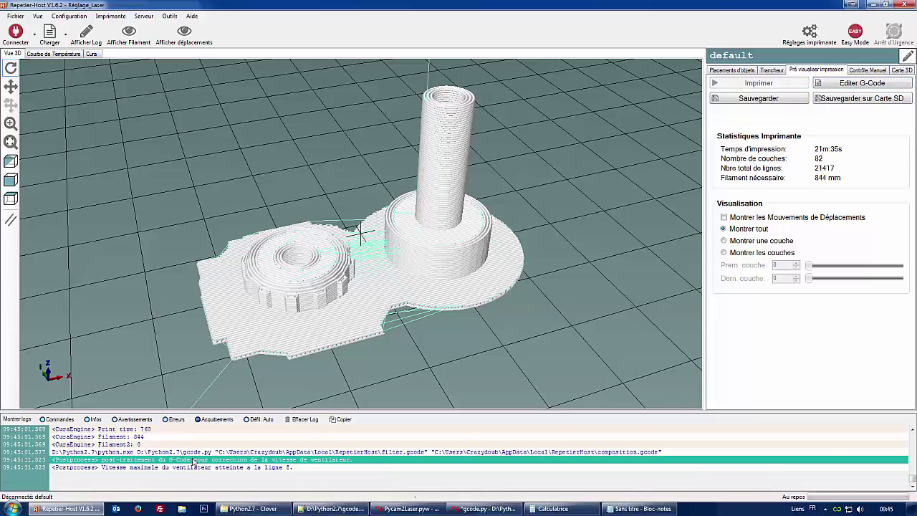